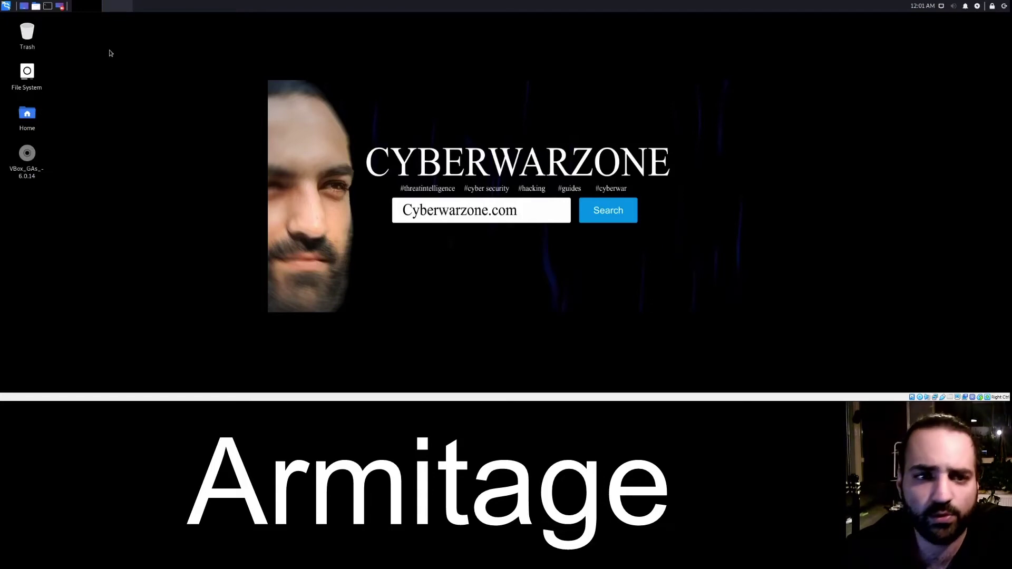
Step: Install the armitage package with 'sudo apt-get install armitage' from a new terminal
left_click(47, 7)
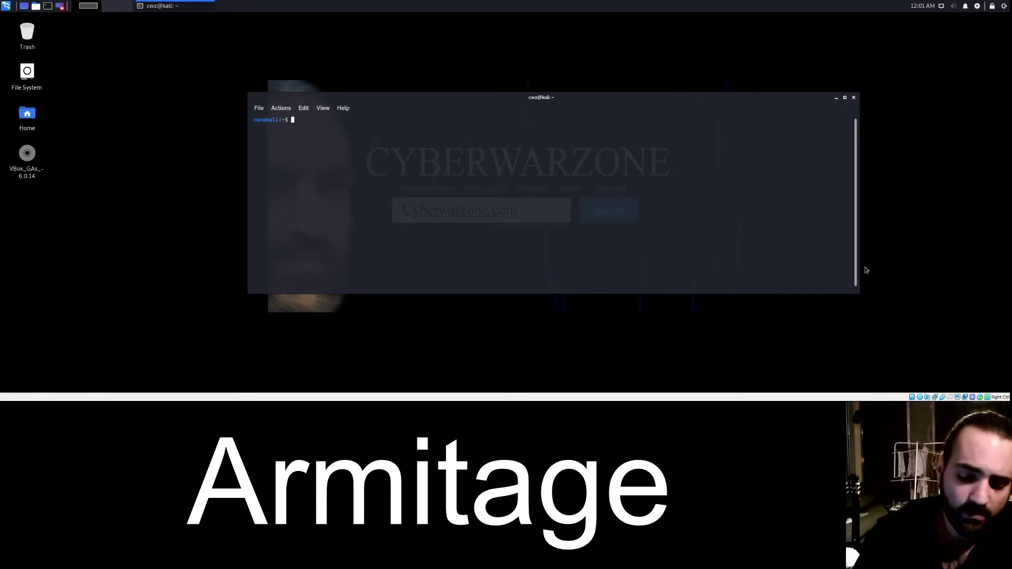
type("sudo ")
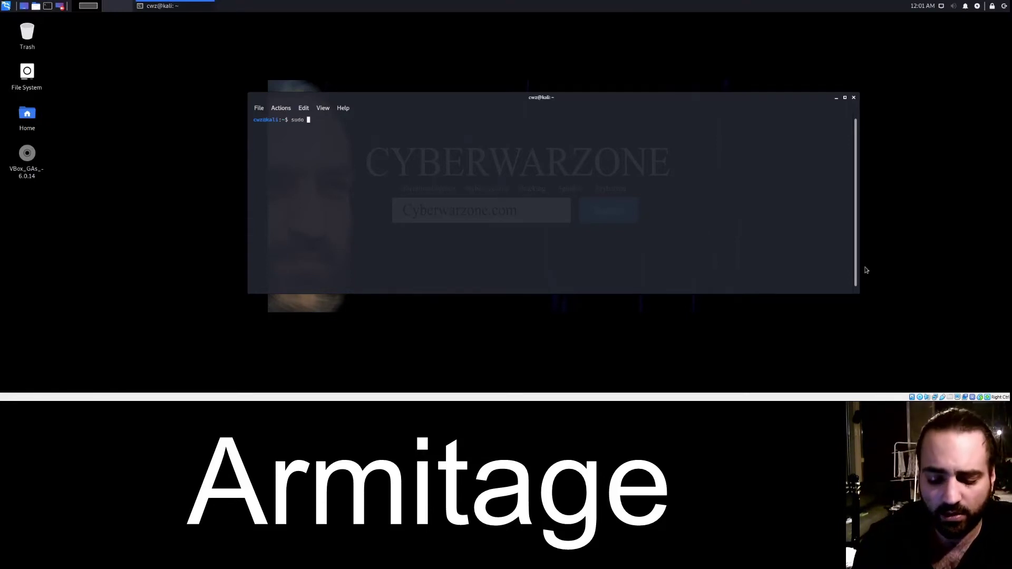
type("apt-get install")
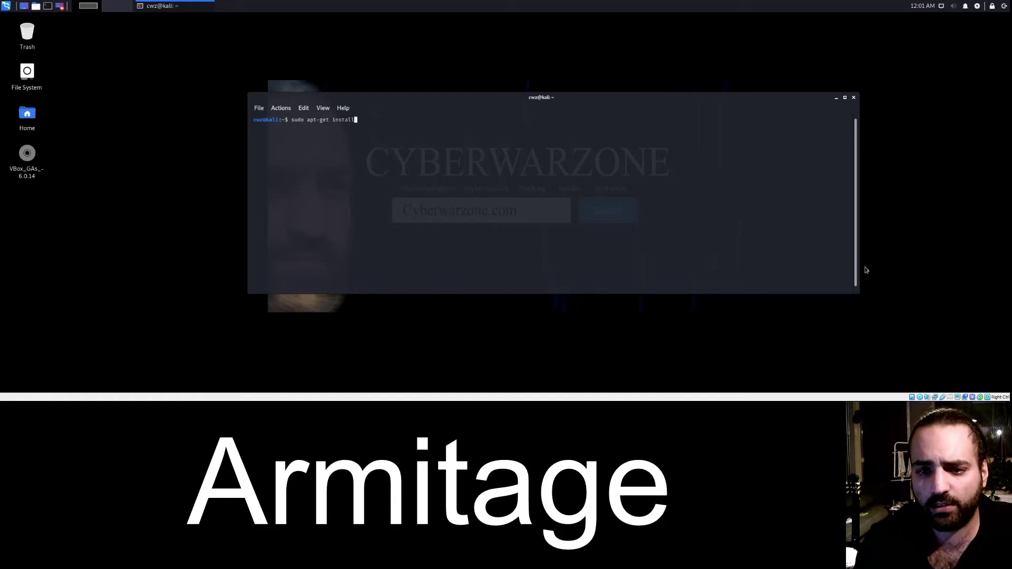
type(" armitage")
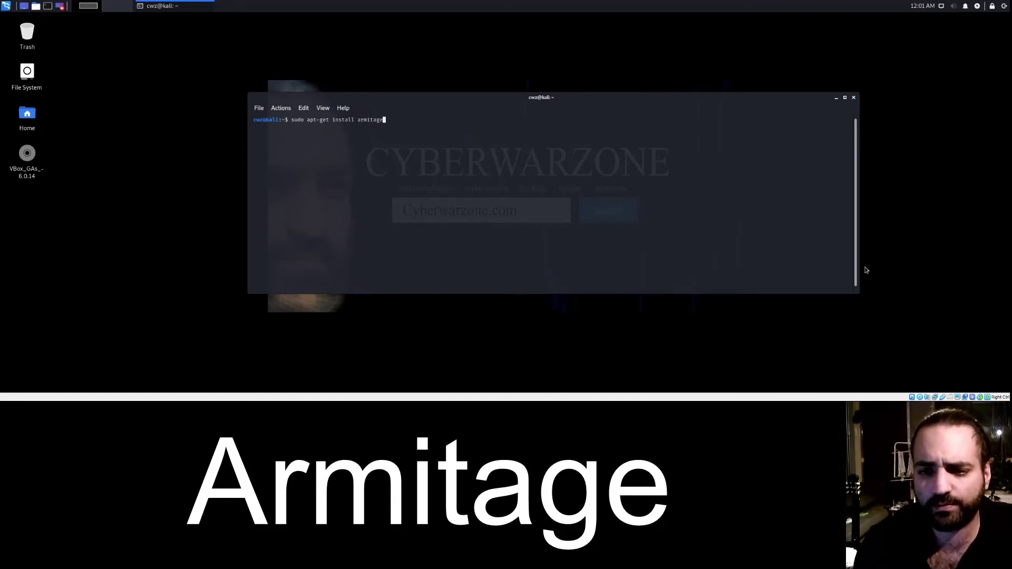
key("Return")
key("Return")
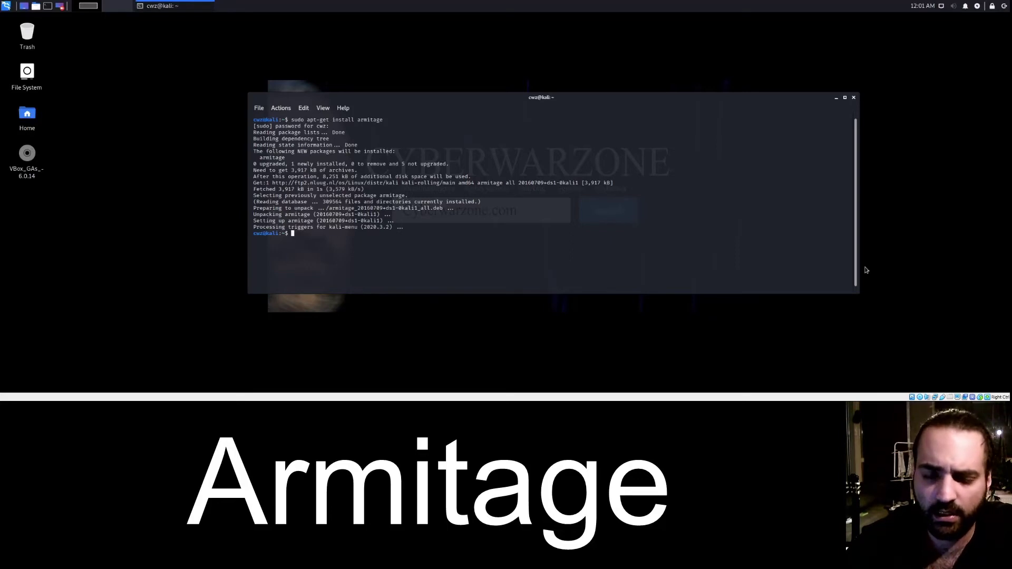
type("su")
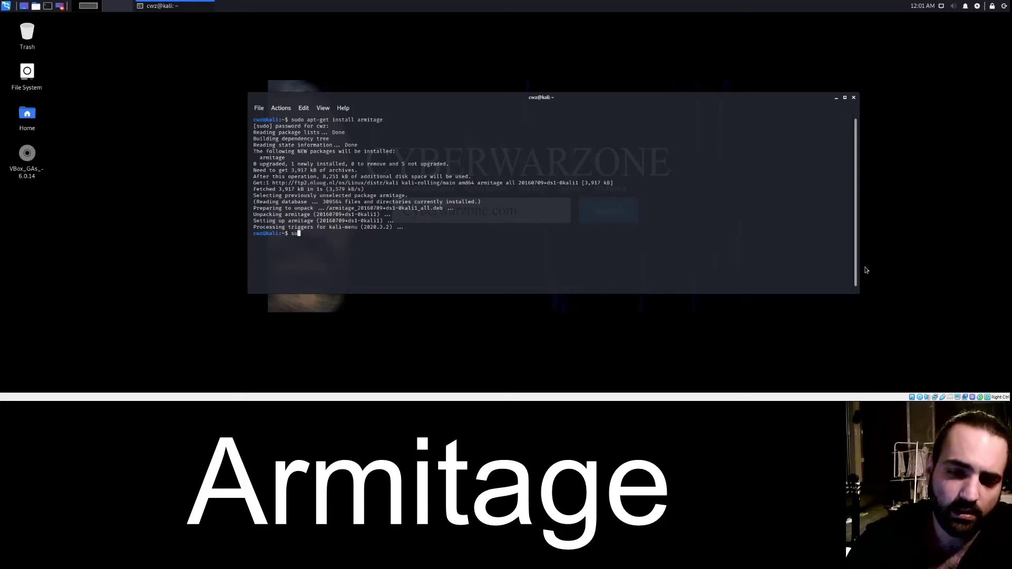
type("do ")
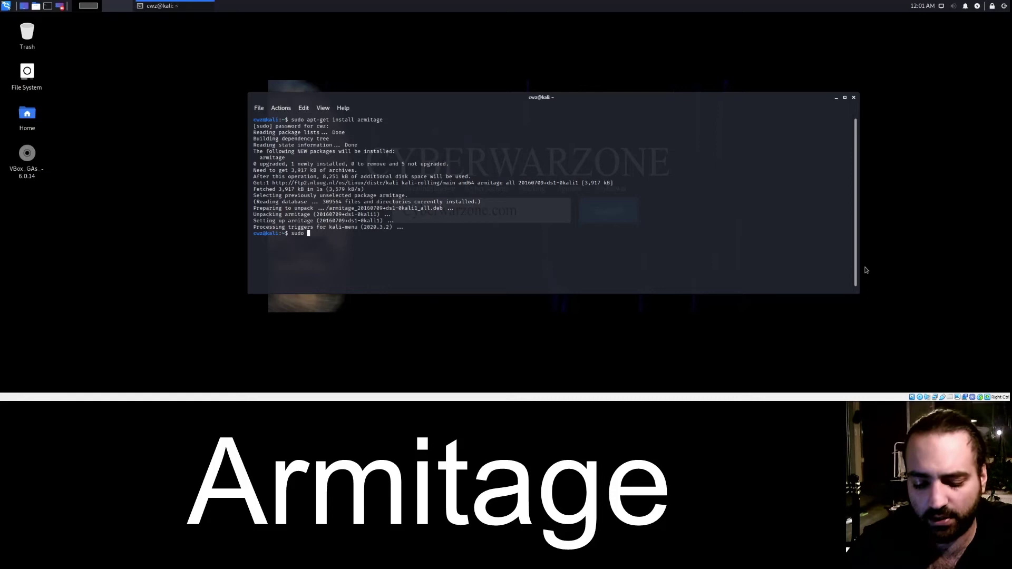
type("msfdb ")
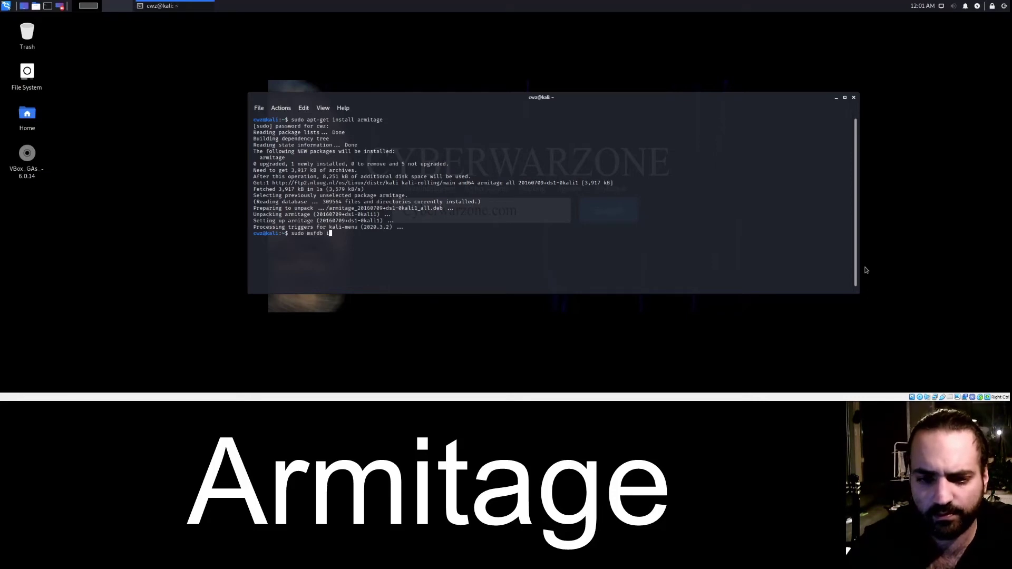
type("init")
Step: Run 'sudo msfdb init' to create the msf user, msf and msf_test databases and schema
key("Return")
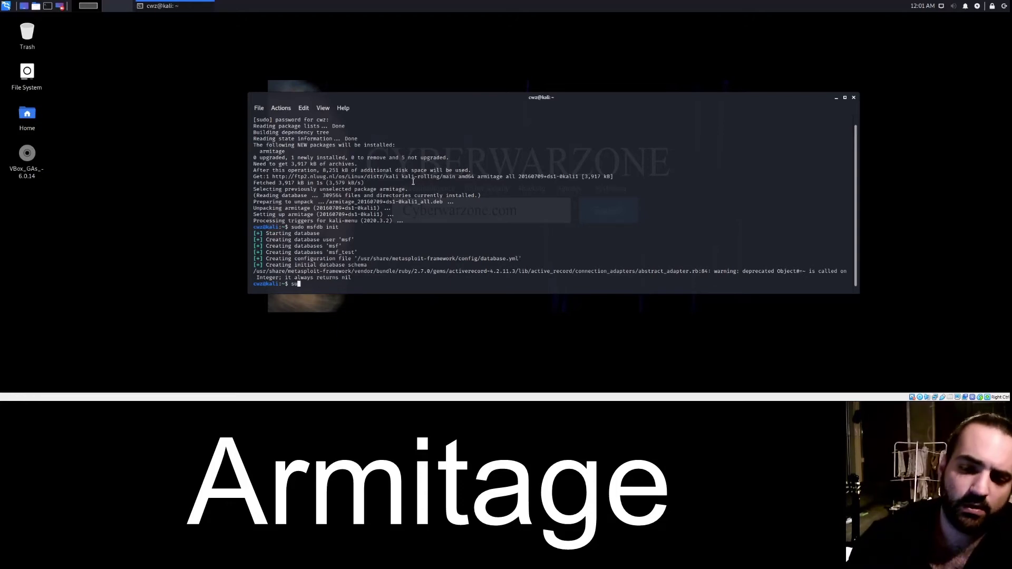
type("sud")
Step: Launch armitage, connect to the local Metasploit server and agree to start msfrpcd
key("BackSpace")
key("BackSpace")
key("BackSpace")
type("armitage")
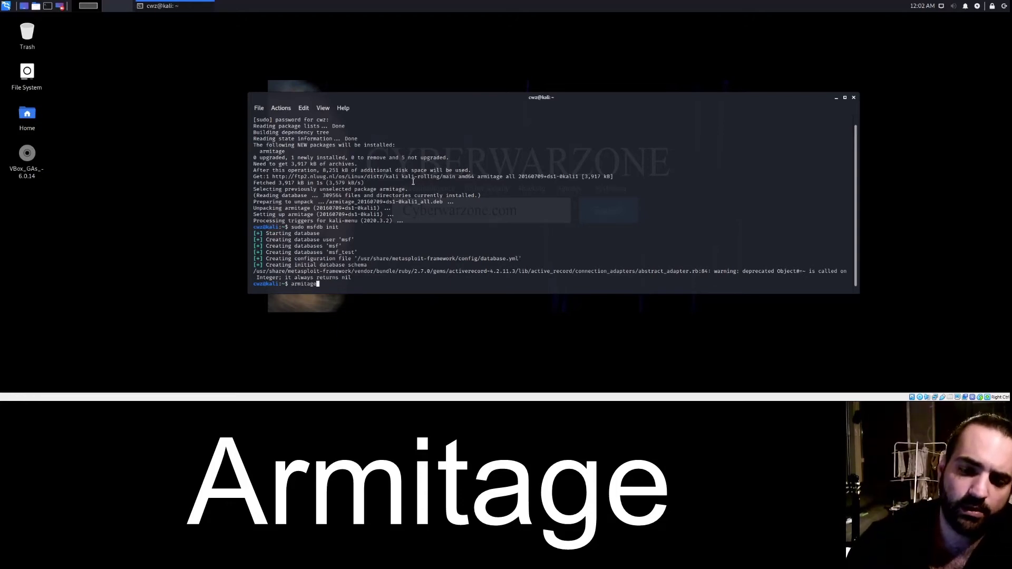
key("Return")
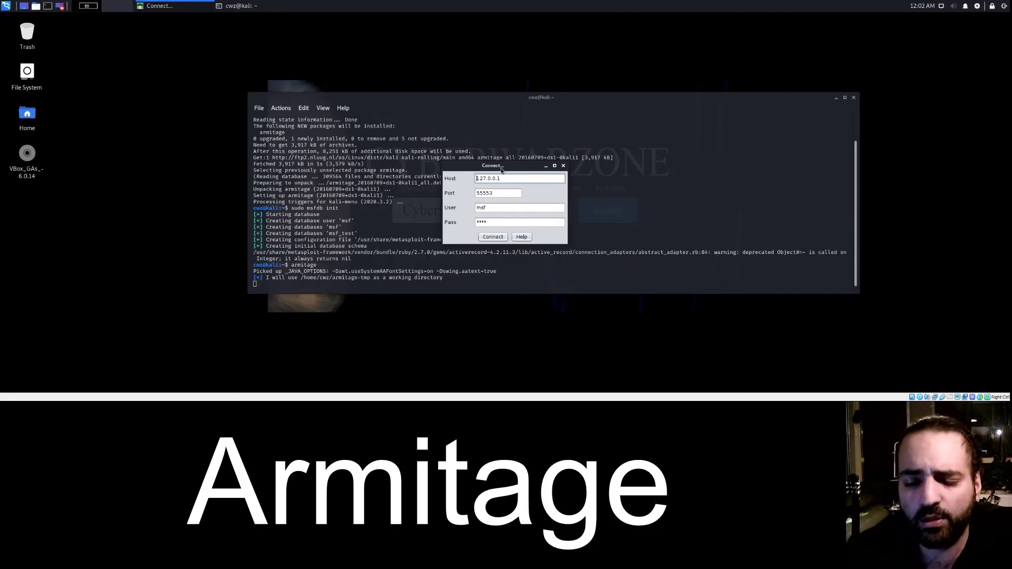
left_click(502, 233)
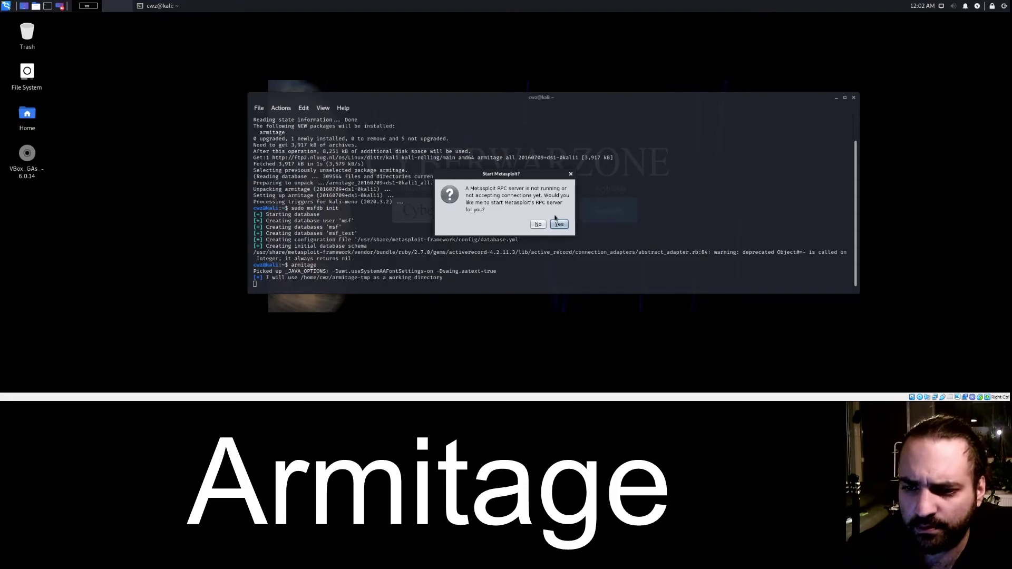
left_click(558, 226)
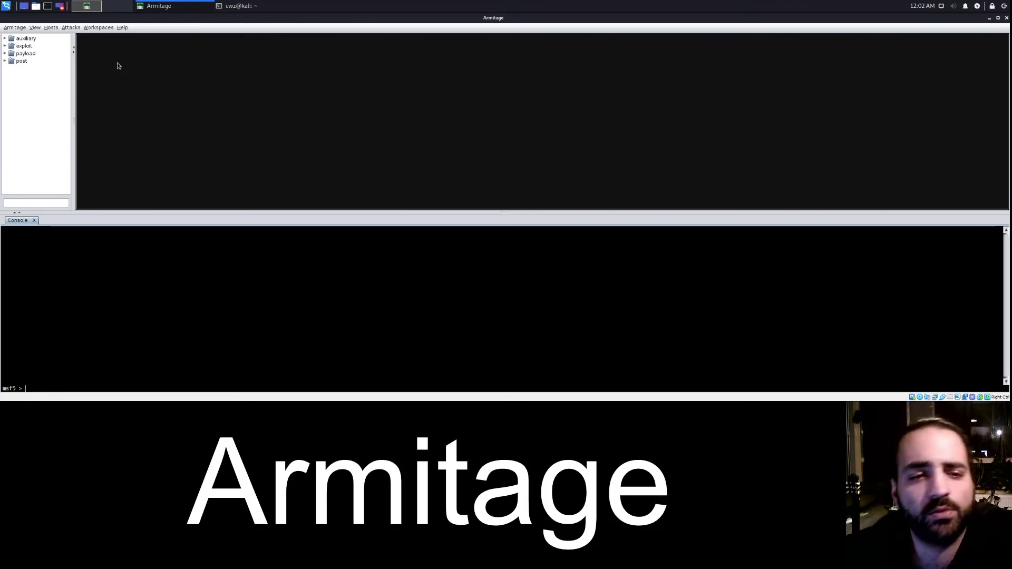
Step: Expand the post module category, glance at the Attacks menu, then minimize Armitage to the terminal
left_click(6, 62)
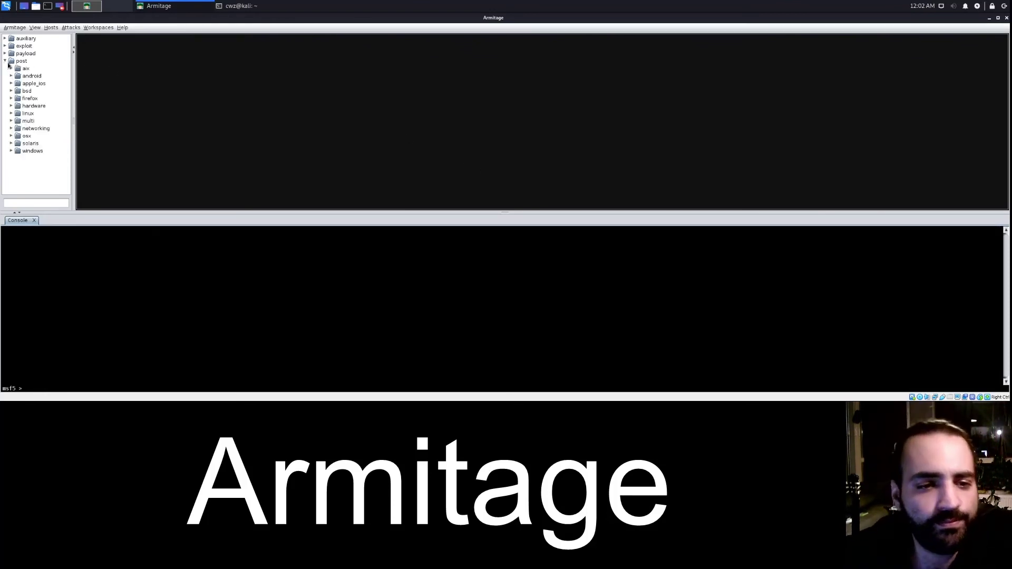
left_click(71, 28)
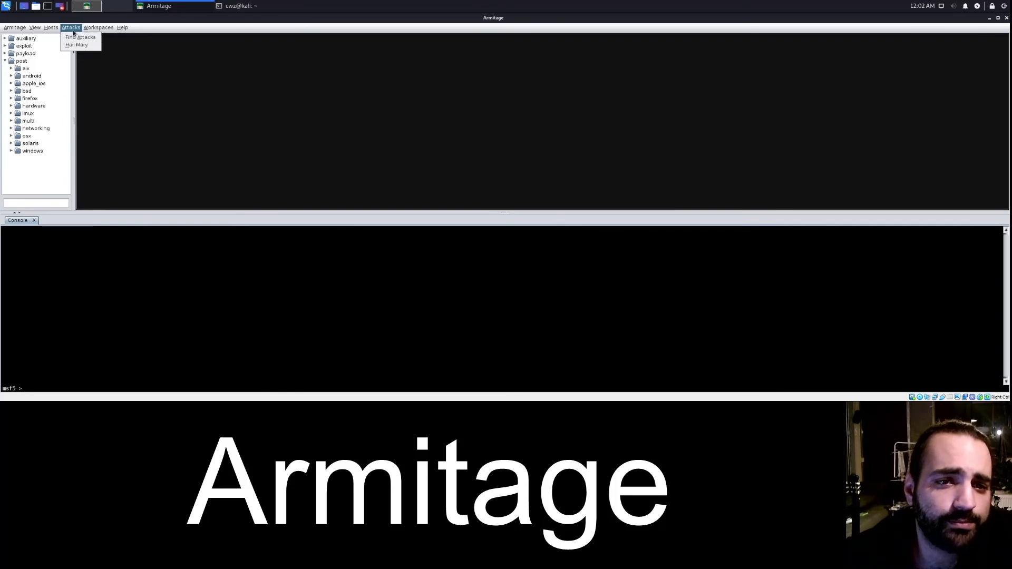
left_click(289, 97)
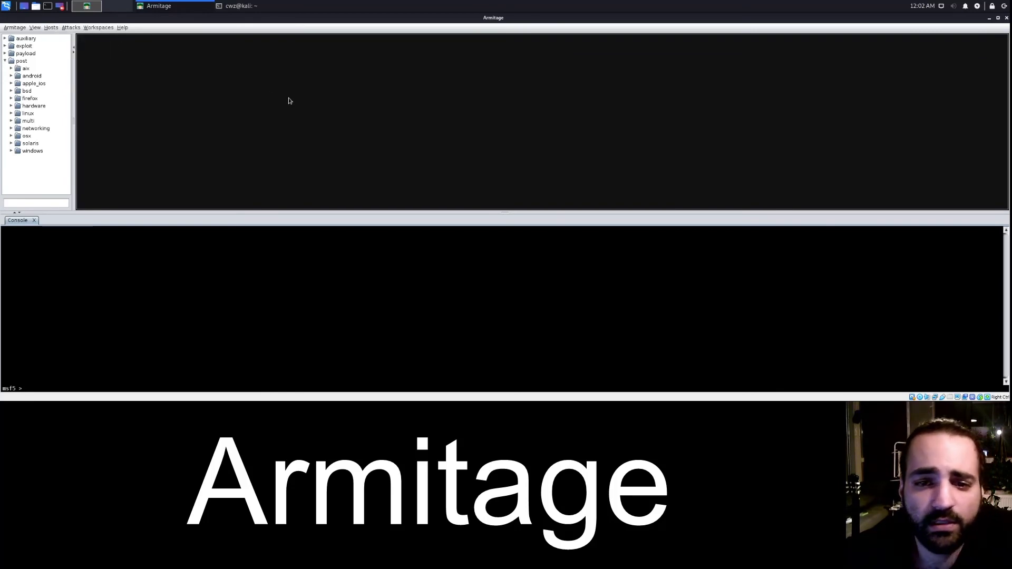
left_click(988, 18)
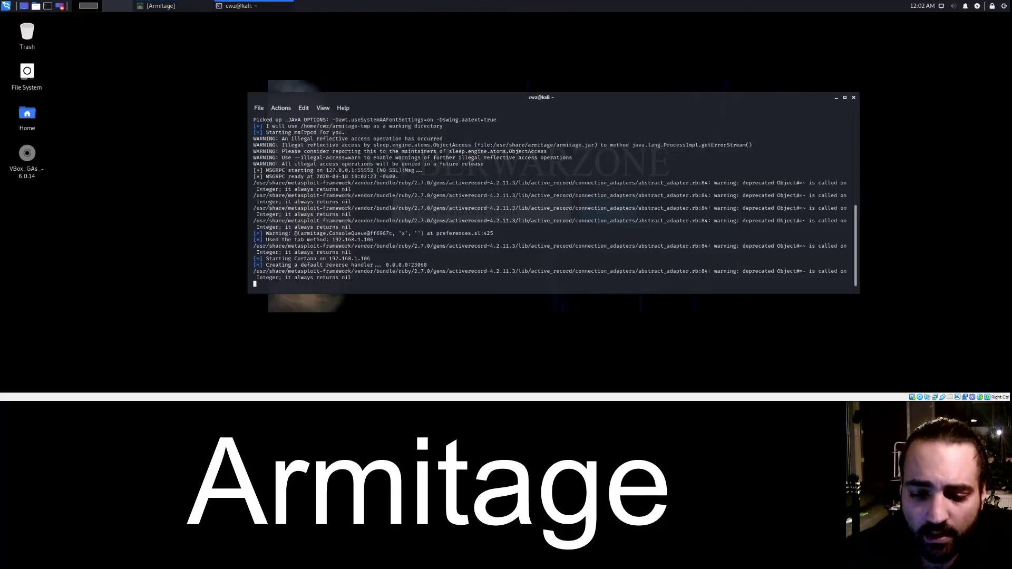